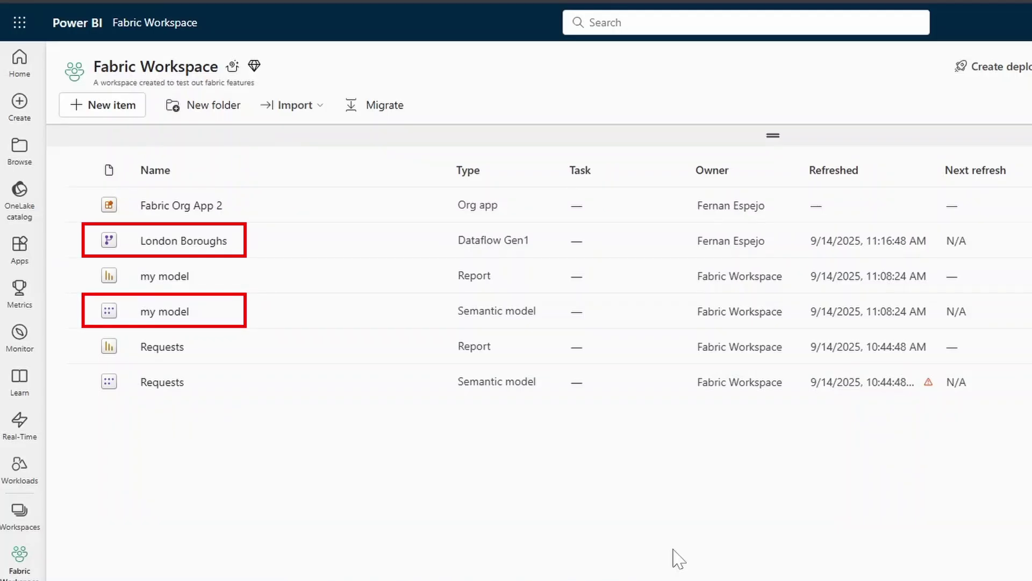
Open the details page of the my model semantic model, fed by the London Boroughs dataflow
{"action": "left_click", "coordinate": [185, 313]}
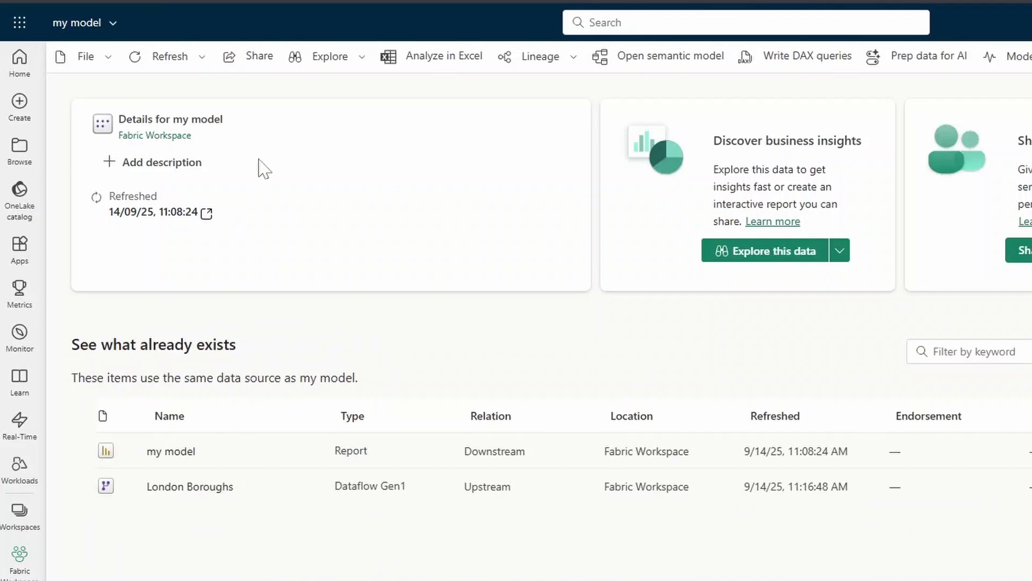
Create the RefreshSemanticModel2 pipeline from the 'Refresh semantic model after a dataflow runs' advanced refresh template
{"action": "left_click", "coordinate": [203, 58]}
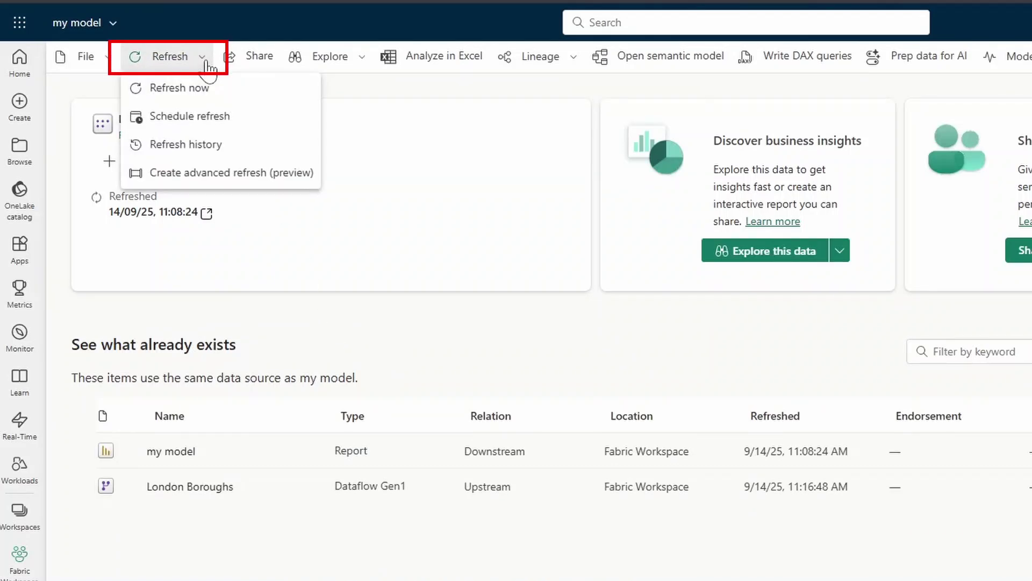
{"action": "left_click", "coordinate": [244, 183]}
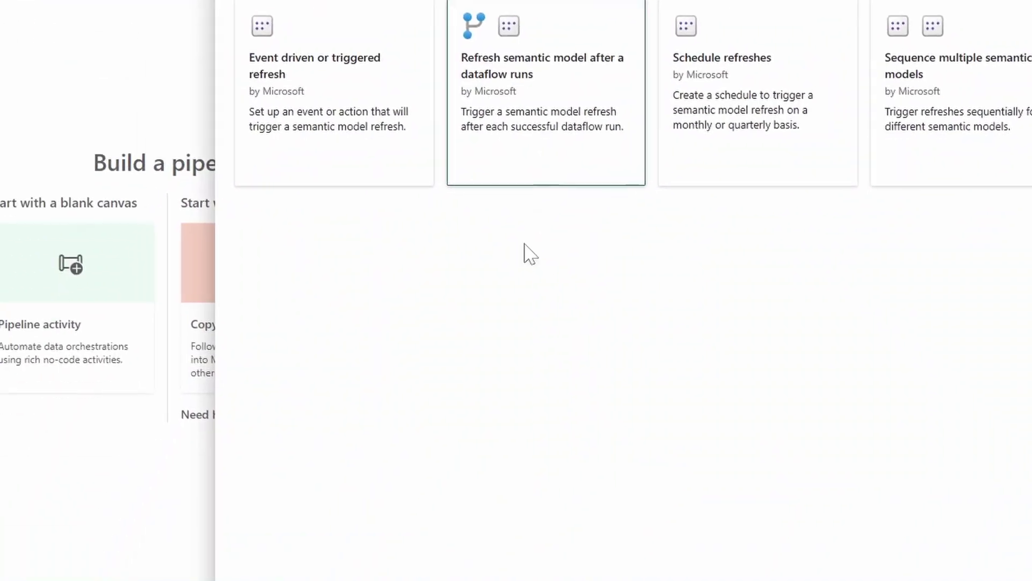
{"action": "left_click", "coordinate": [299, 516]}
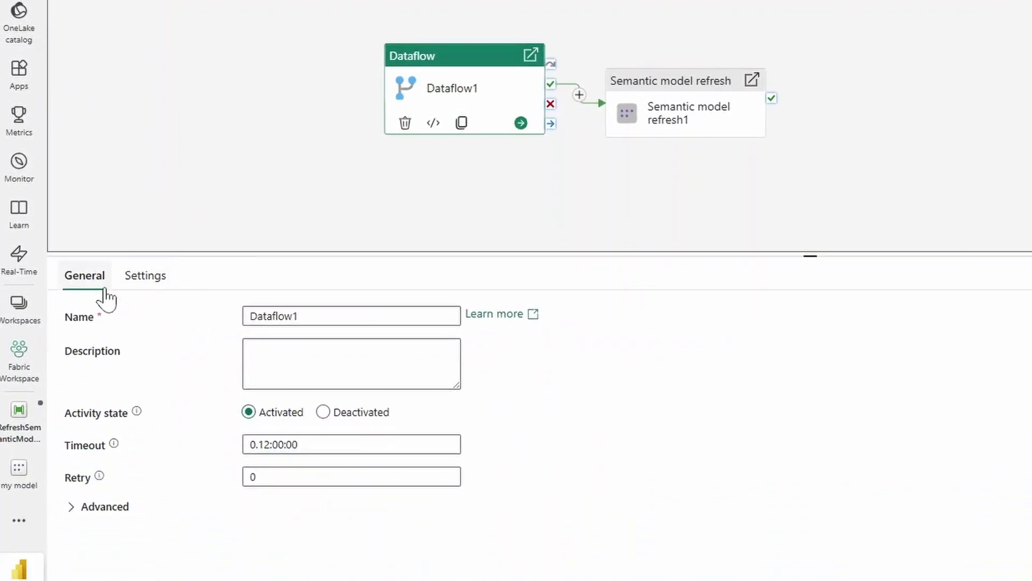
Set Dataflow1 to use Fabric Workspace and the London Boroughs dataflow
{"action": "left_click", "coordinate": [141, 462]}
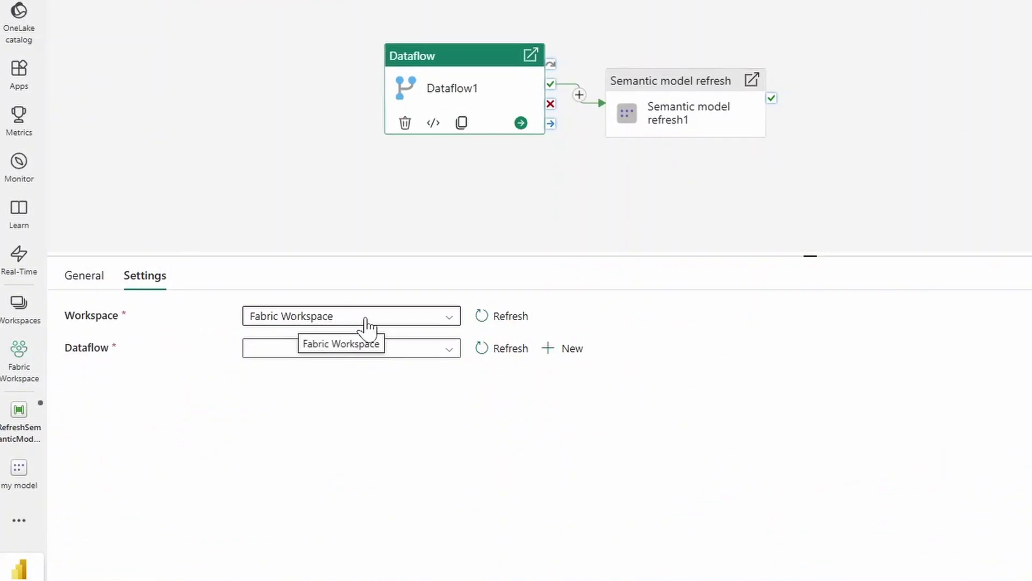
{"action": "left_click", "coordinate": [366, 325]}
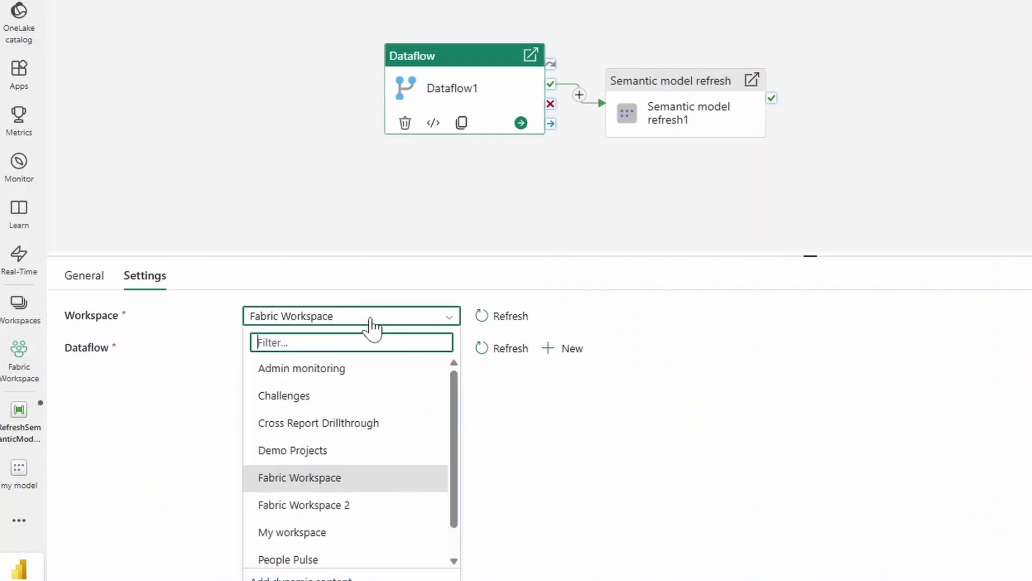
{"action": "left_click", "coordinate": [366, 322]}
{"action": "left_click", "coordinate": [329, 352]}
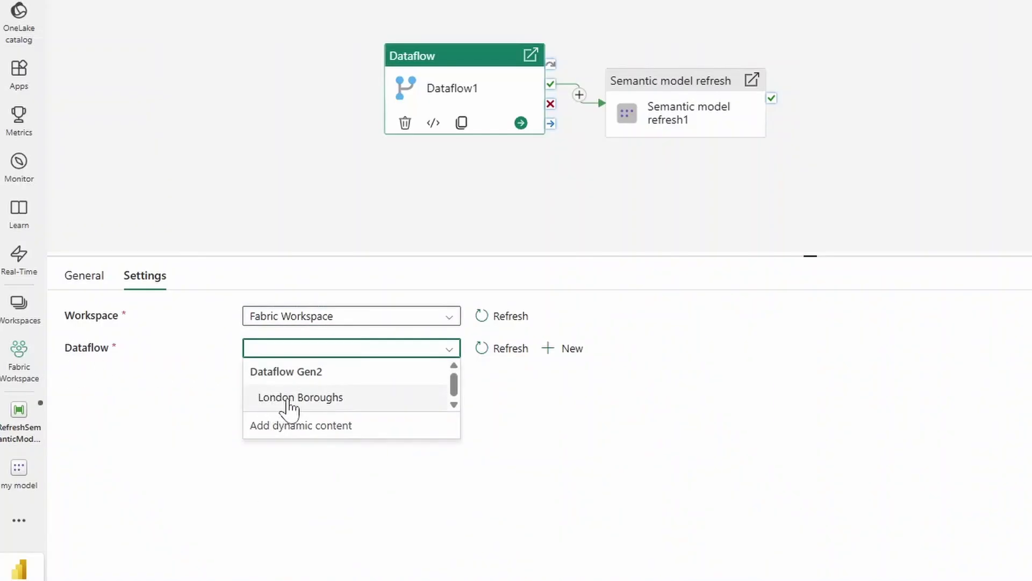
{"action": "left_click", "coordinate": [289, 408]}
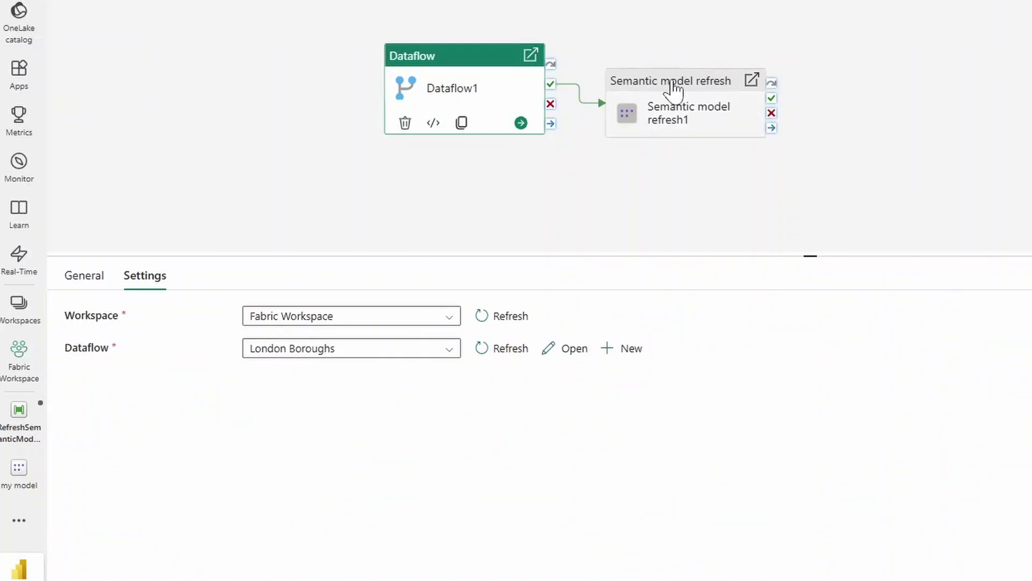
Give Semantic model refresh1 the existing Power BI datasets connection, then bring up the Get data chooser
{"action": "left_click", "coordinate": [673, 92]}
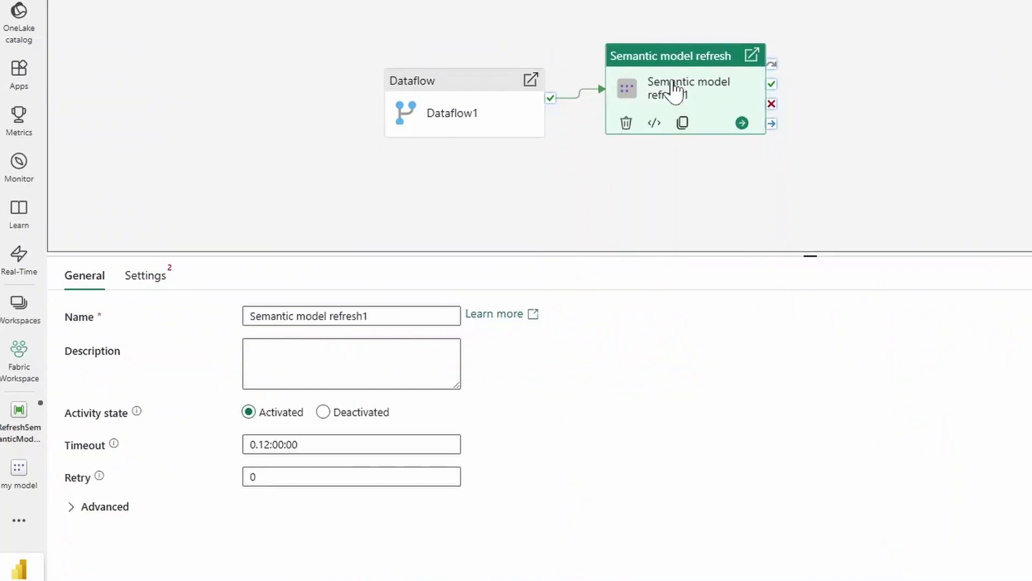
{"action": "left_click", "coordinate": [148, 299]}
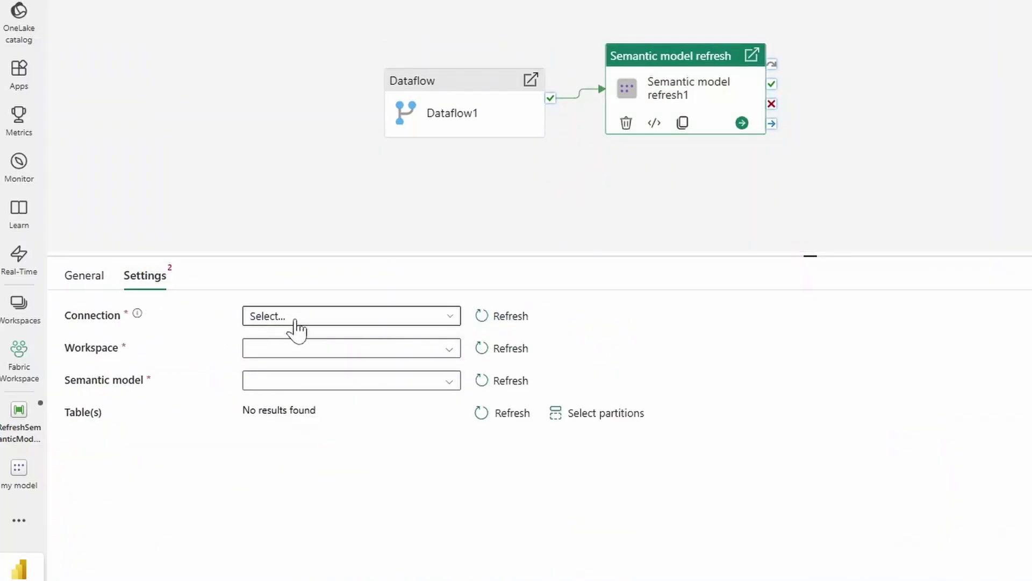
{"action": "left_click", "coordinate": [318, 319]}
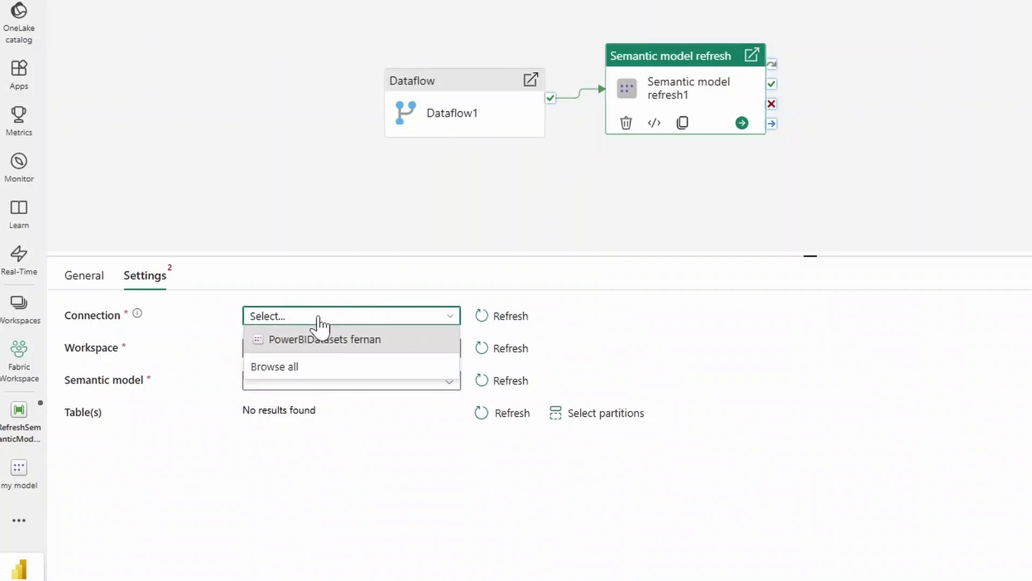
{"action": "left_click", "coordinate": [349, 345]}
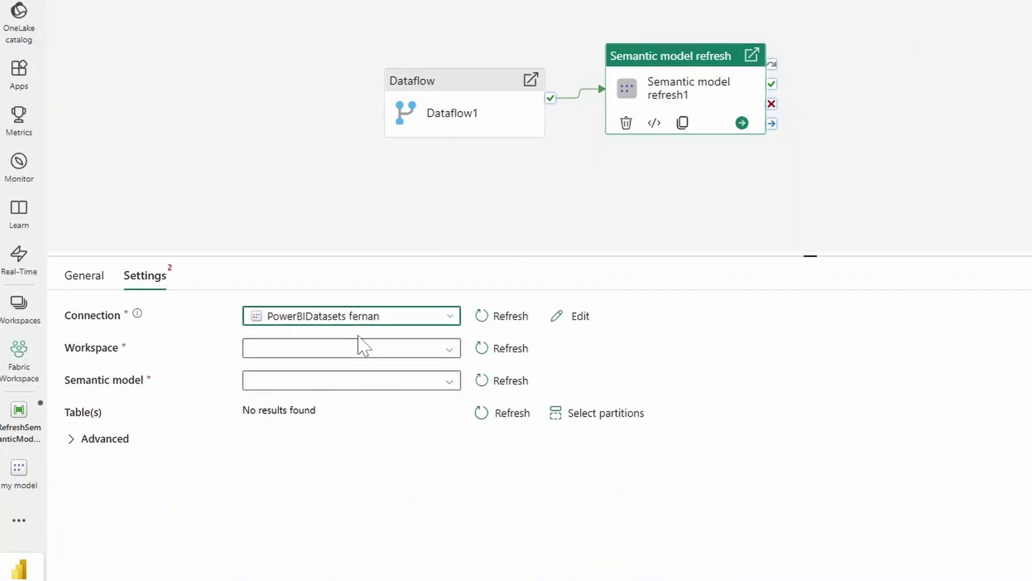
{"action": "left_click", "coordinate": [373, 321]}
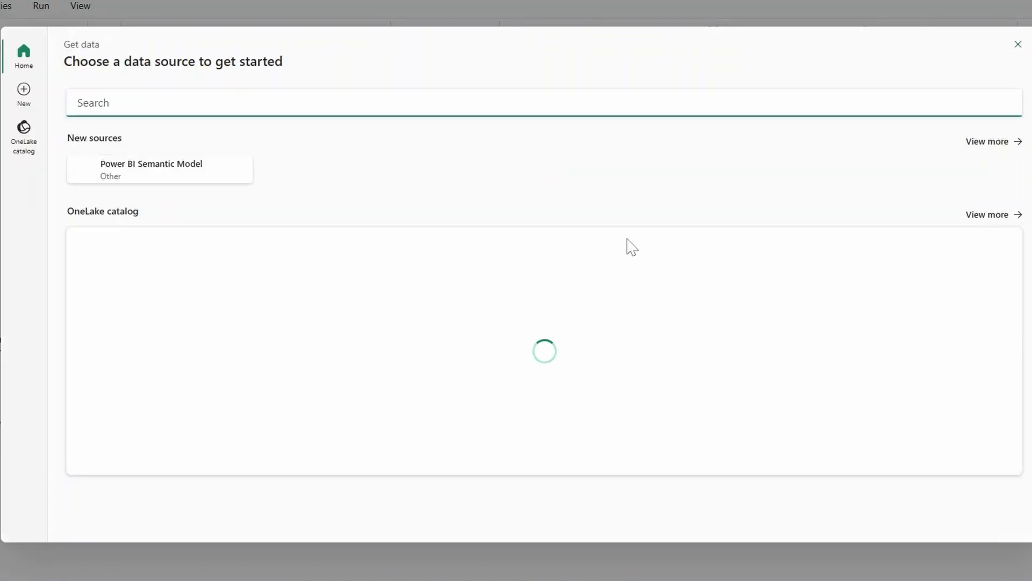
Pick Power BI Semantic Model in Get data, then close the dialog discarding changes
{"action": "left_click", "coordinate": [161, 176]}
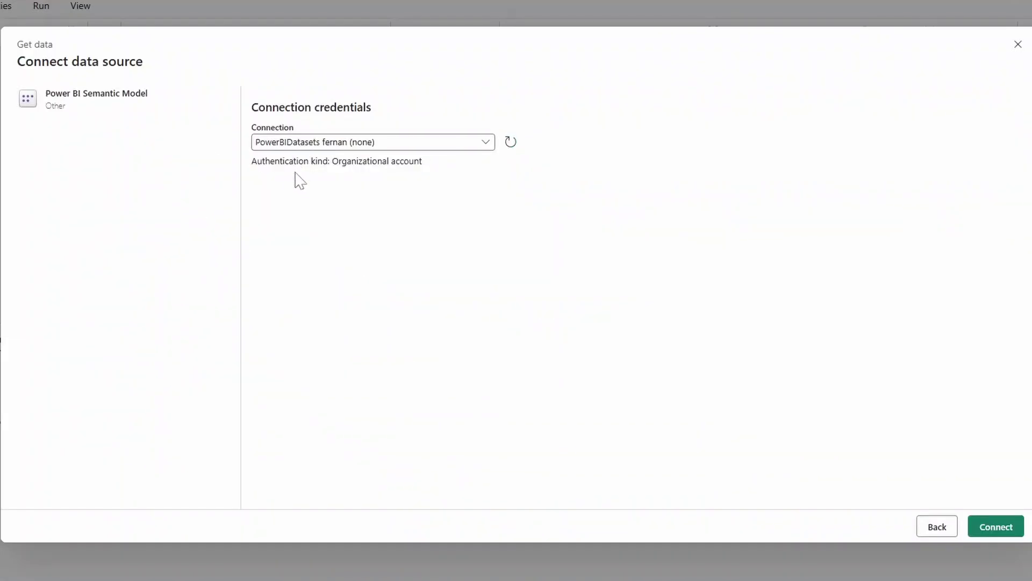
{"action": "left_click", "coordinate": [1018, 45]}
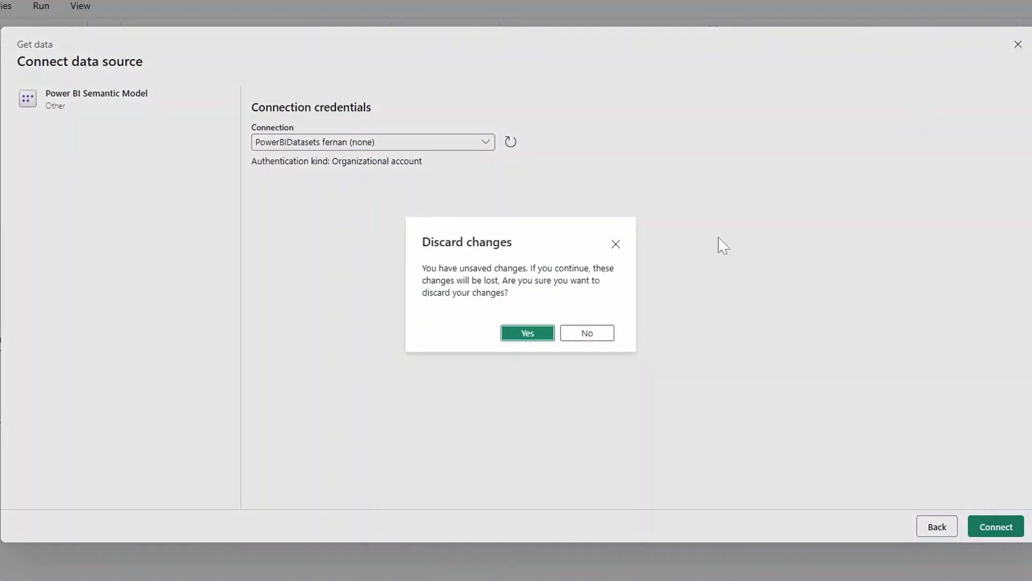
{"action": "left_click", "coordinate": [527, 335]}
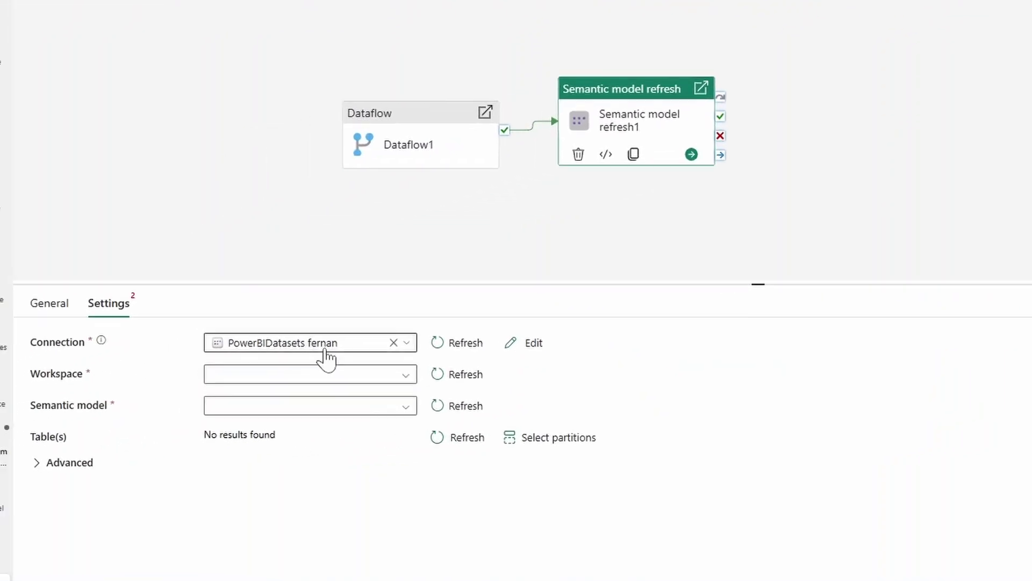
Point Semantic model refresh1 at the my model semantic model in Fabric Workspace
{"action": "left_click", "coordinate": [462, 367]}
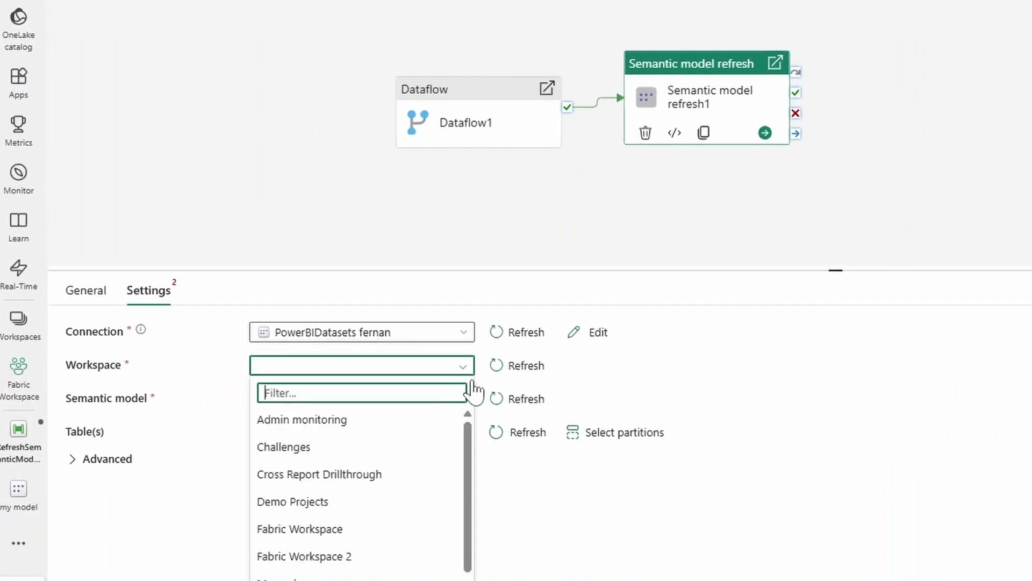
{"action": "left_click", "coordinate": [372, 531]}
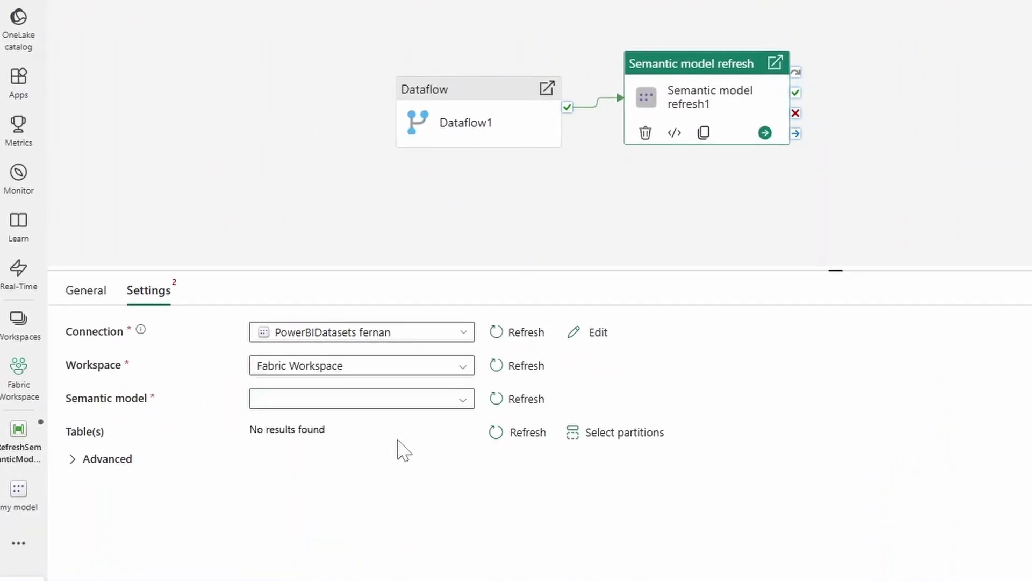
{"action": "left_click", "coordinate": [429, 401]}
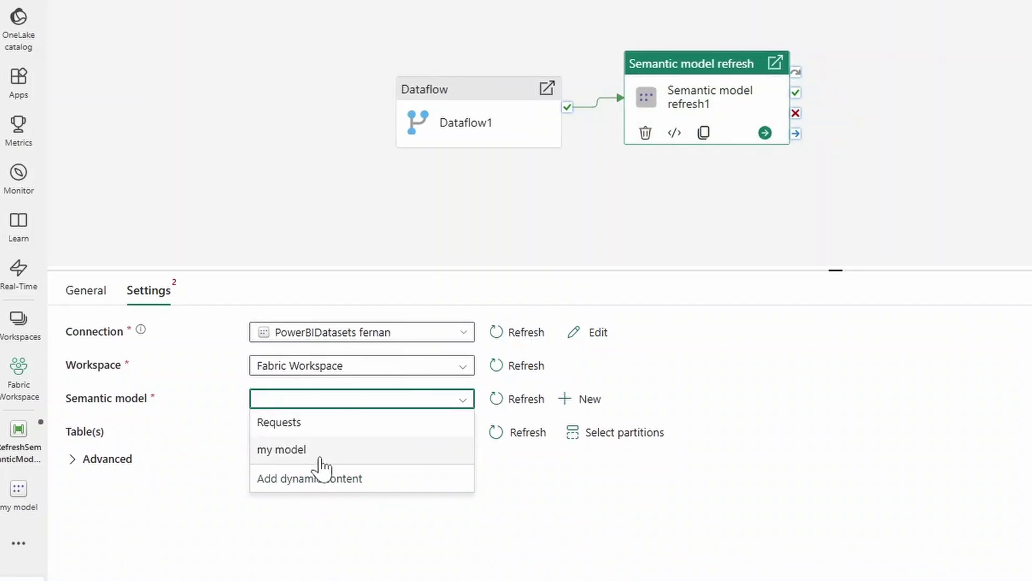
{"action": "left_click", "coordinate": [305, 460]}
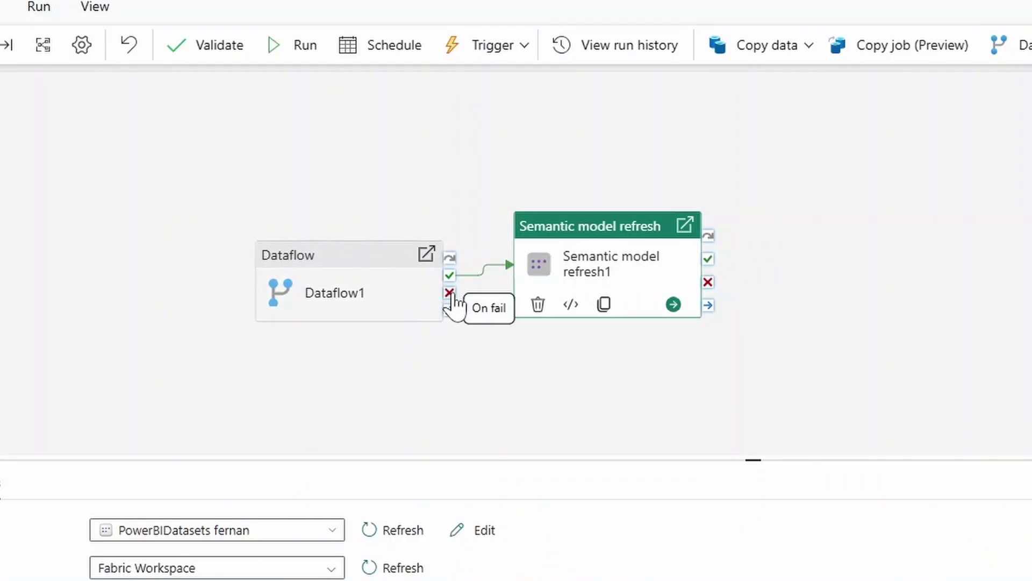
{"action": "left_click_drag", "start_coordinate": [450, 293], "coordinate": [562, 417]}
{"action": "mouse_move", "coordinate": [445, 315]}
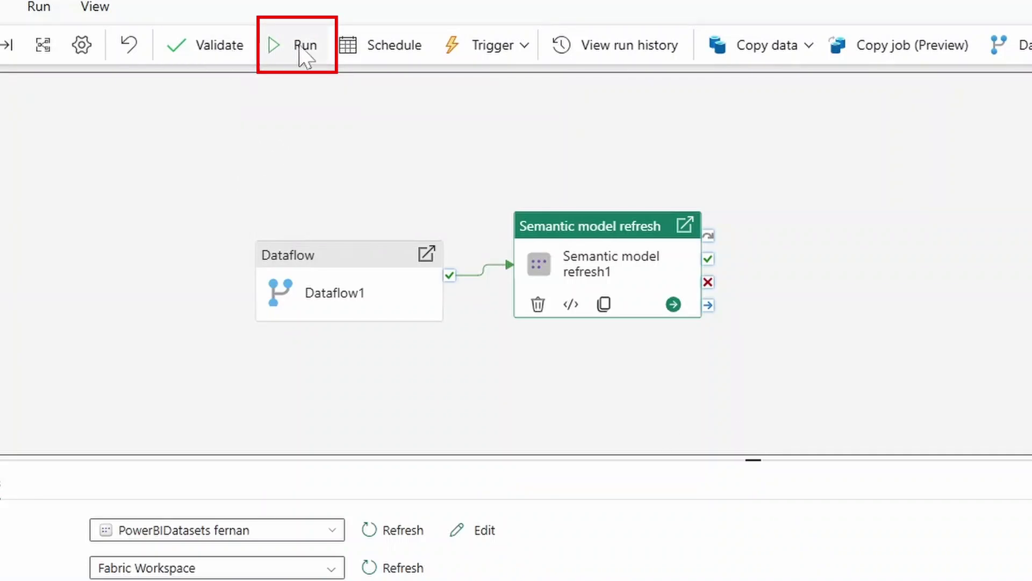
Save and run the pipeline, then check the Output: Dataflow1 and Semantic model refresh1 Succeeded
{"action": "left_click", "coordinate": [309, 47]}
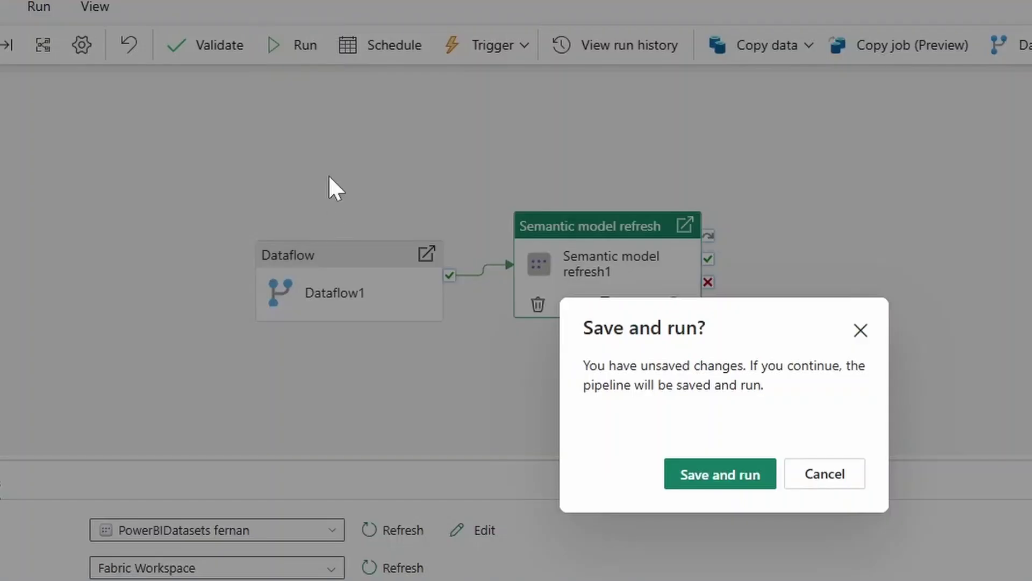
{"action": "left_click", "coordinate": [717, 476]}
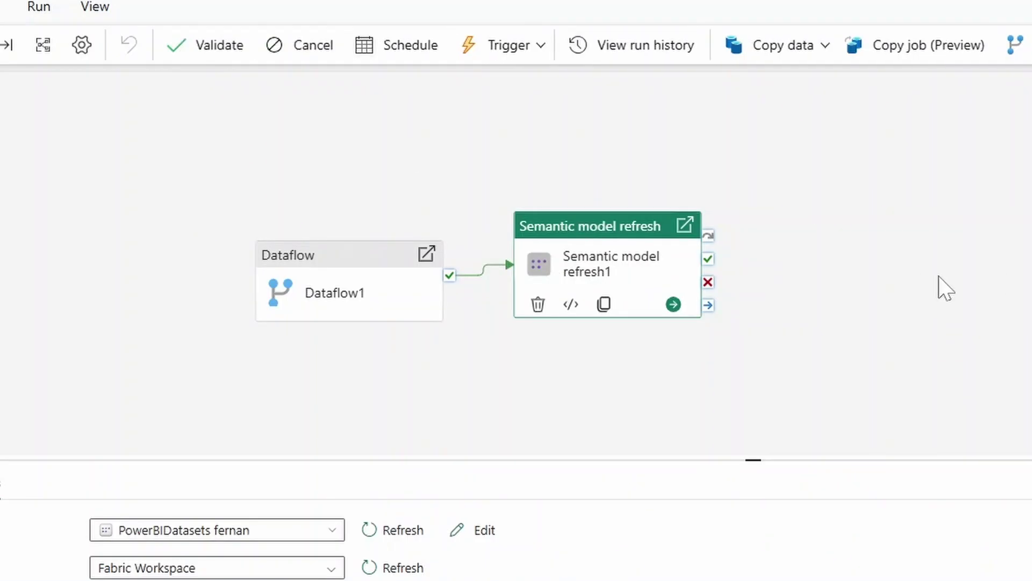
{"action": "left_click", "coordinate": [946, 289]}
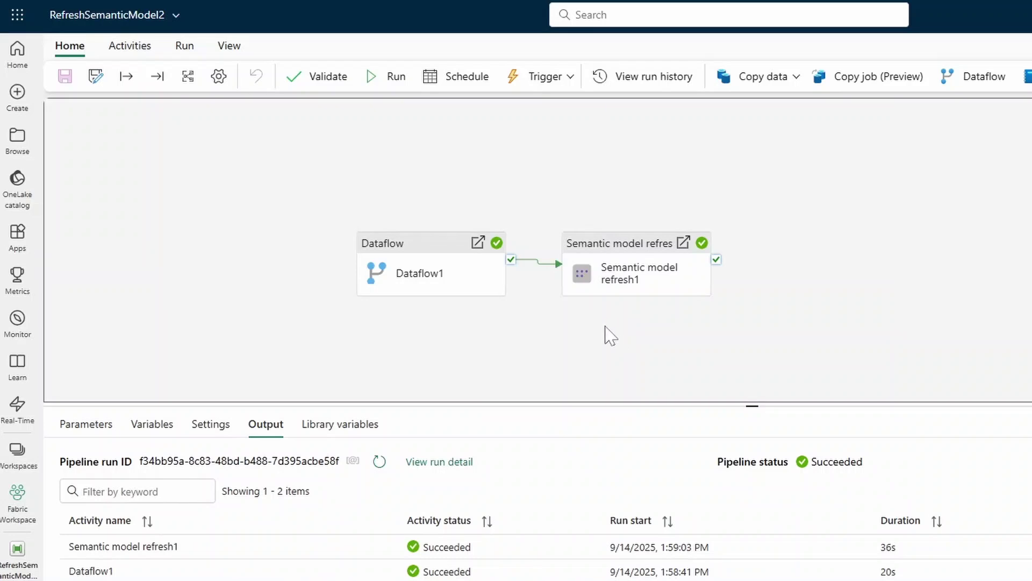
{"action": "left_click_drag", "start_coordinate": [608, 332], "coordinate": [729, 318]}
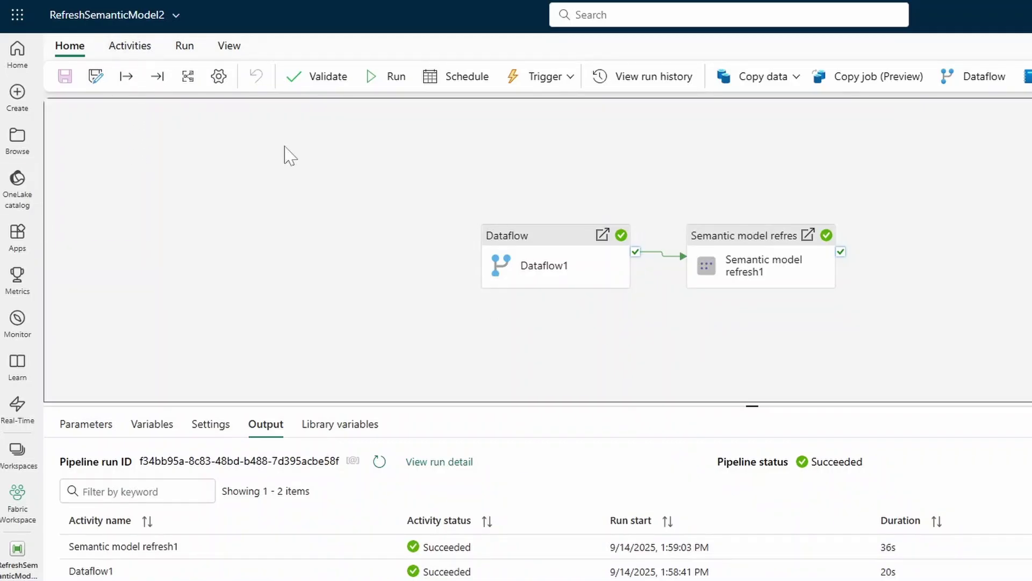
Add a Teams (Preview) activity and place it below the Dataflow and refresh activities
{"action": "left_click", "coordinate": [134, 54]}
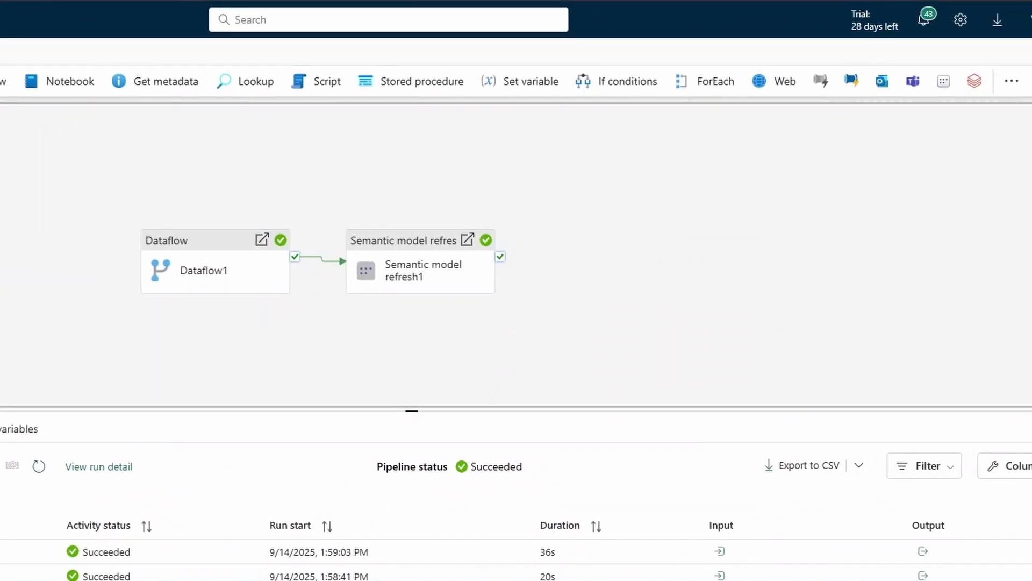
{"action": "left_click", "coordinate": [913, 82]}
{"action": "left_click_drag", "start_coordinate": [594, 228], "coordinate": [670, 232]}
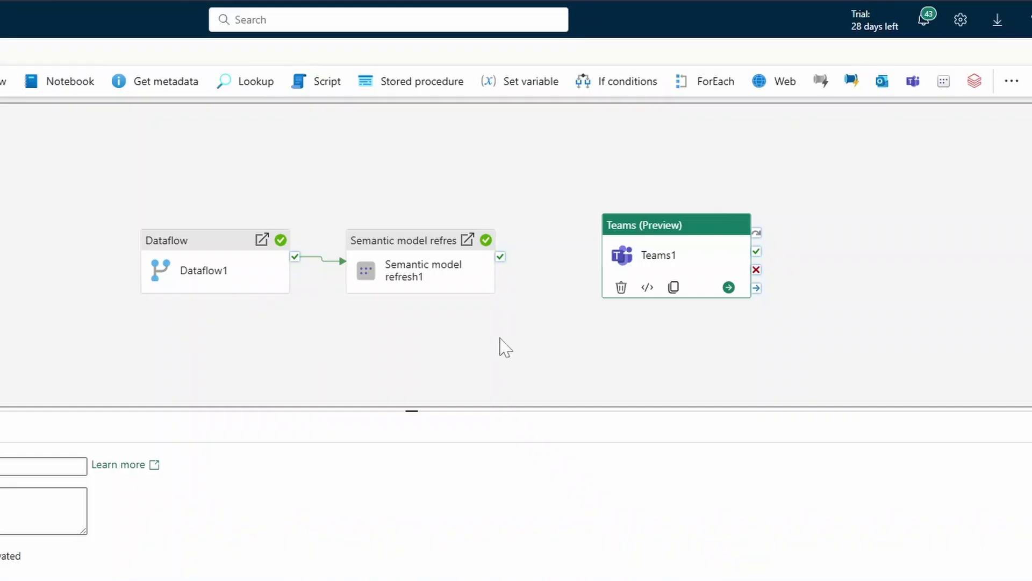
{"action": "left_click_drag", "start_coordinate": [482, 410], "coordinate": [482, 478]}
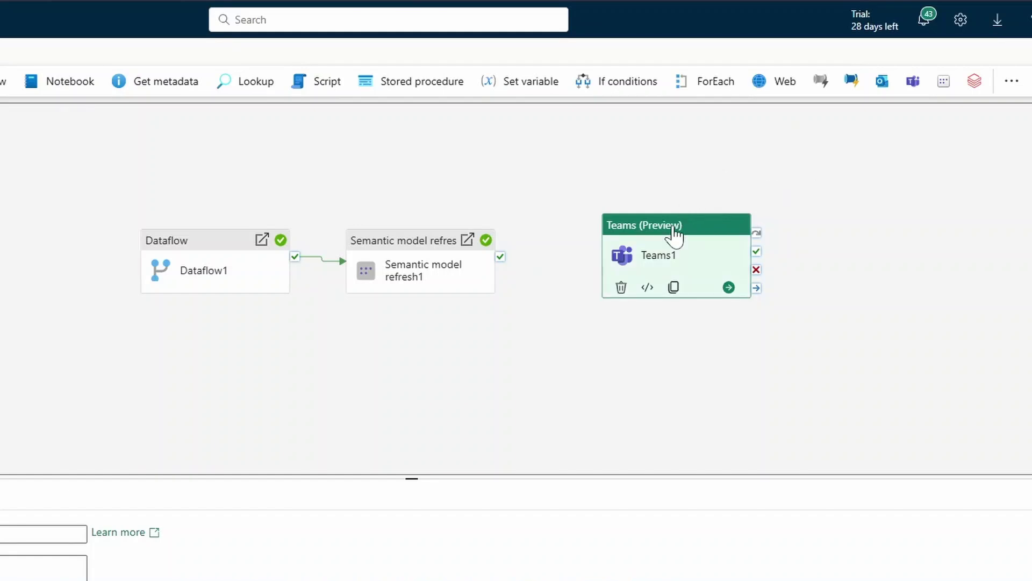
{"action": "left_click_drag", "start_coordinate": [674, 232], "coordinate": [522, 379]}
Sign in to Microsoft Teams from the Teams1 activity's settings
{"action": "left_click", "coordinate": [101, 369]}
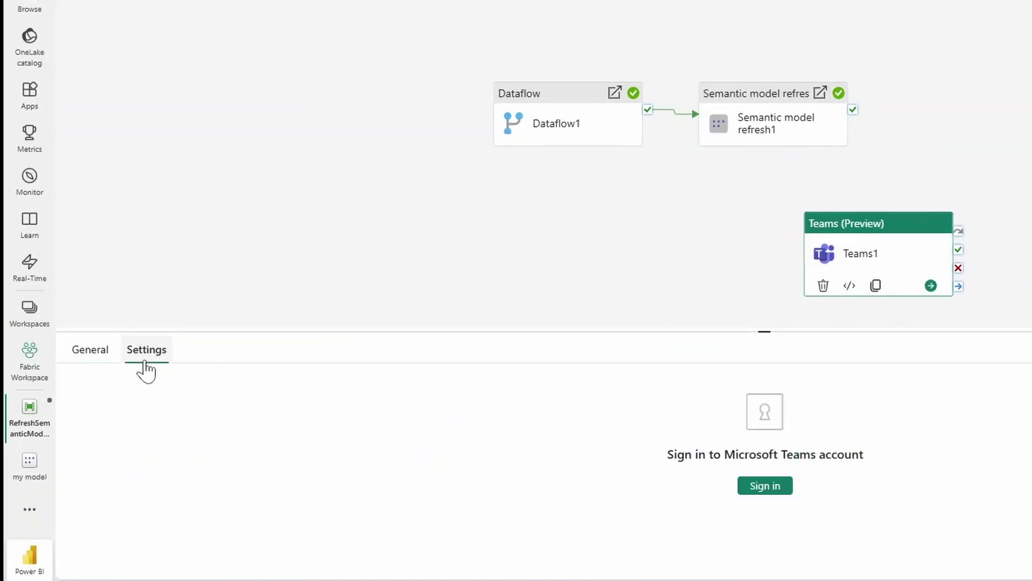
{"action": "left_click", "coordinate": [765, 485]}
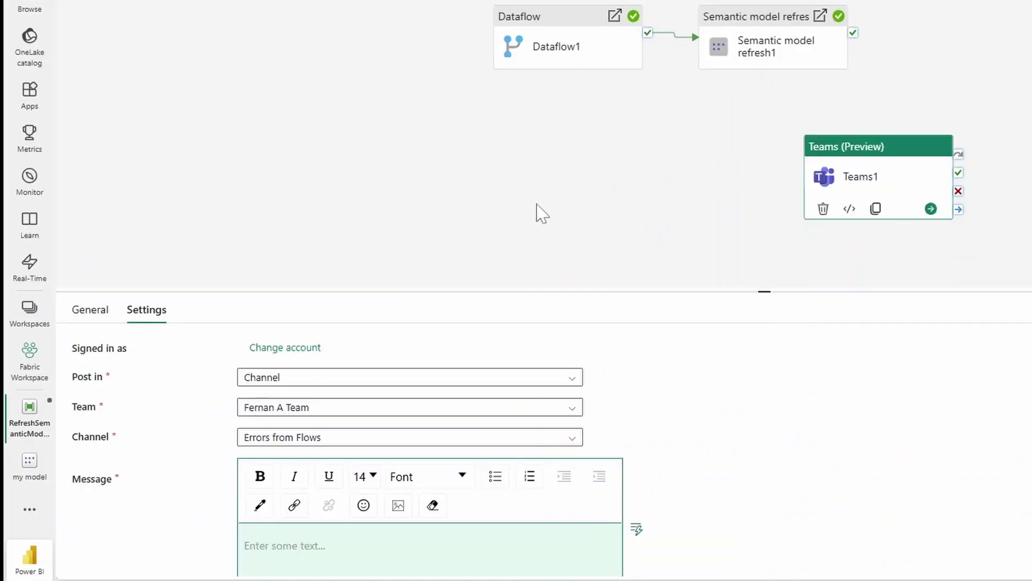
{"action": "left_click_drag", "start_coordinate": [594, 287], "coordinate": [596, 254]}
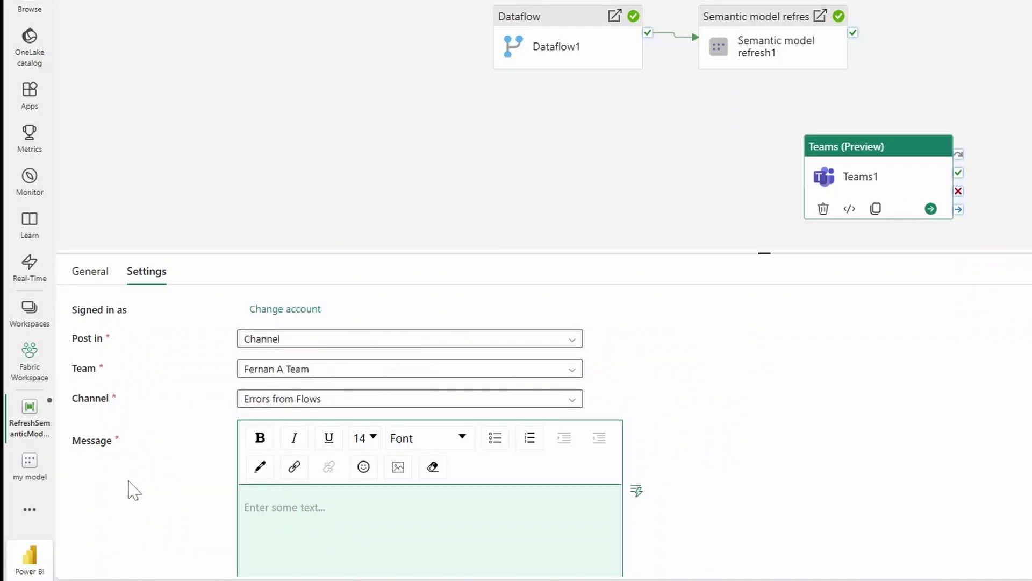
{"action": "scroll", "coordinate": [150, 478], "scroll_direction": "down", "scroll_amount": 3}
{"action": "scroll", "coordinate": [320, 422], "scroll_direction": "up", "scroll_amount": 2}
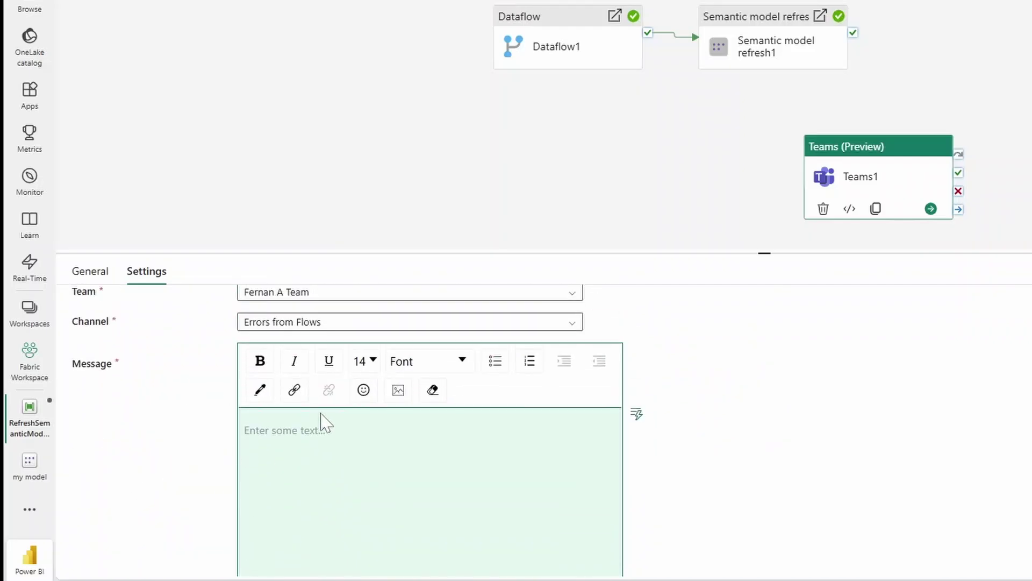
Enter the message 'Error in refresh' for the Errors from Flows channel
{"action": "left_click", "coordinate": [309, 446]}
{"action": "type", "text": "Error in refresh"}
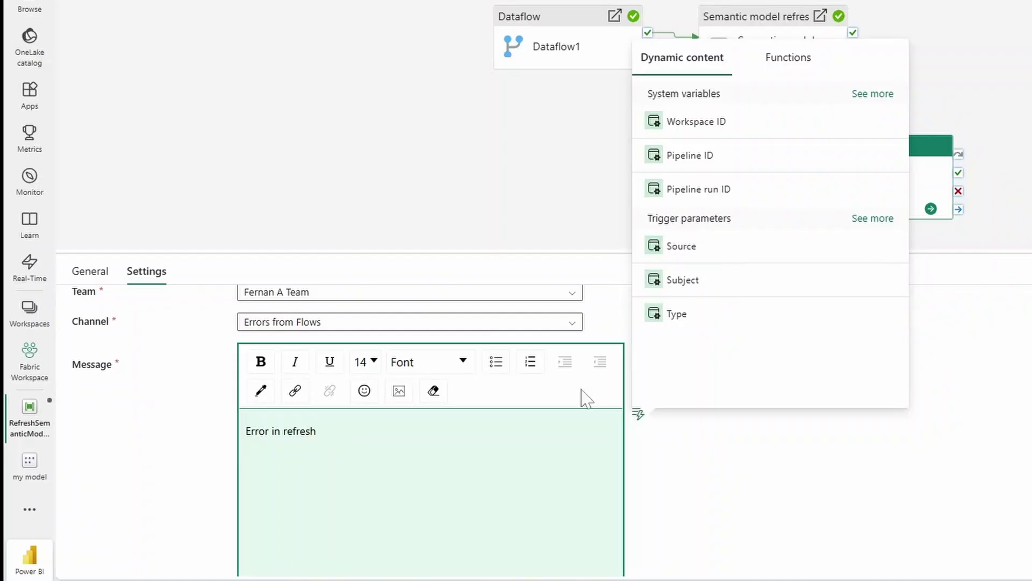
{"action": "left_click", "coordinate": [818, 512]}
{"action": "scroll", "coordinate": [613, 500], "scroll_direction": "down", "scroll_amount": 3}
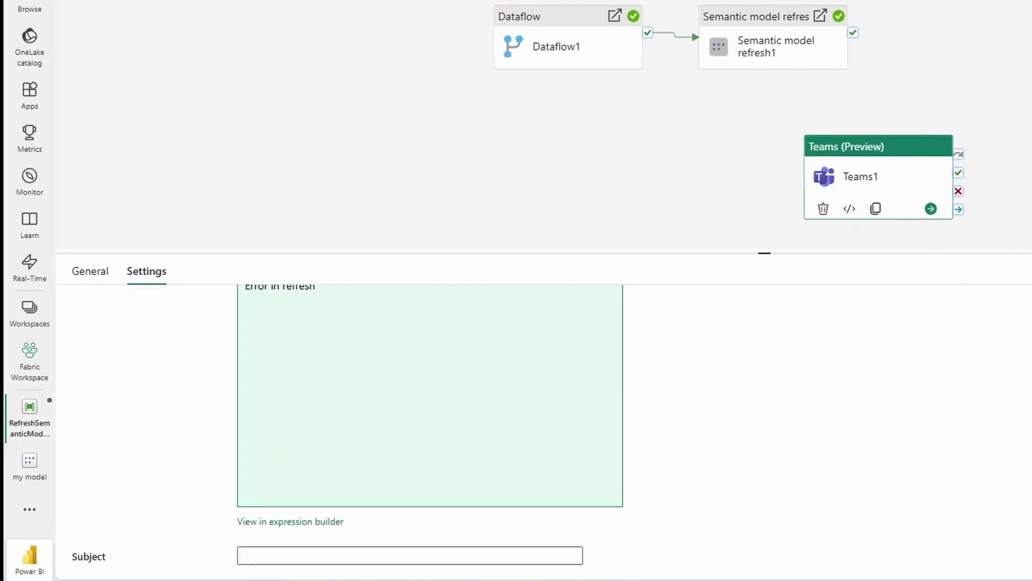
{"action": "scroll", "coordinate": [733, 466], "scroll_direction": "up", "scroll_amount": 4}
Connect the on-fail outputs of Semantic model refresh1 and Dataflow1 to Teams1
{"action": "left_click_drag", "start_coordinate": [880, 150], "coordinate": [782, 116]}
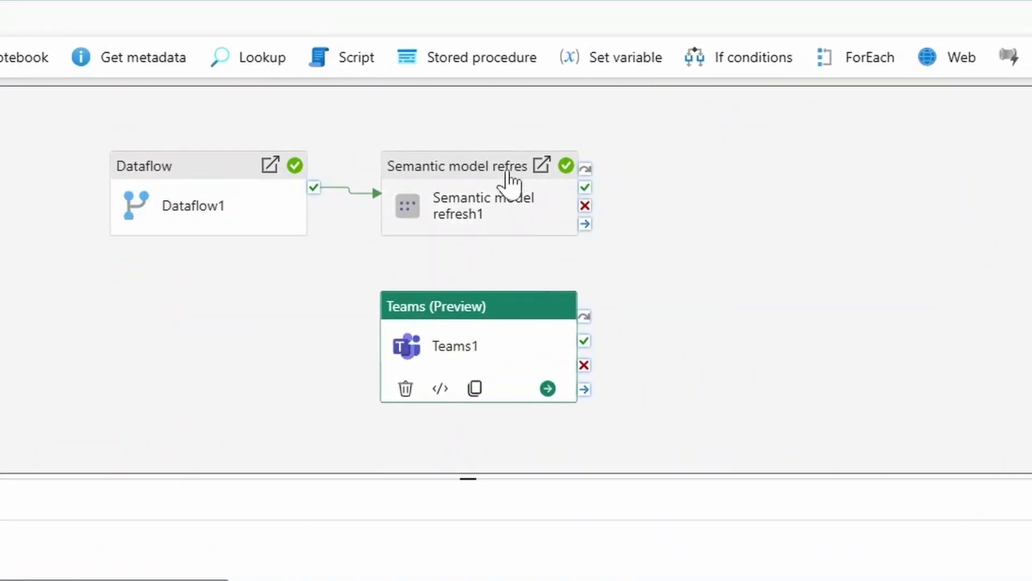
{"action": "left_click_drag", "start_coordinate": [482, 307], "coordinate": [756, 274]}
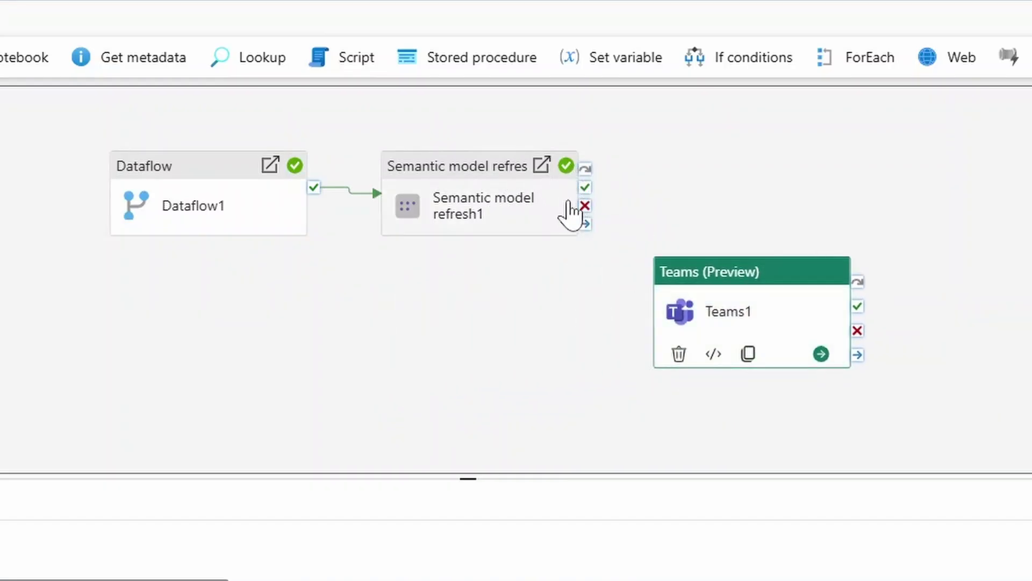
{"action": "left_click_drag", "start_coordinate": [588, 209], "coordinate": [757, 290]}
{"action": "left_click_drag", "start_coordinate": [721, 339], "coordinate": [538, 370]}
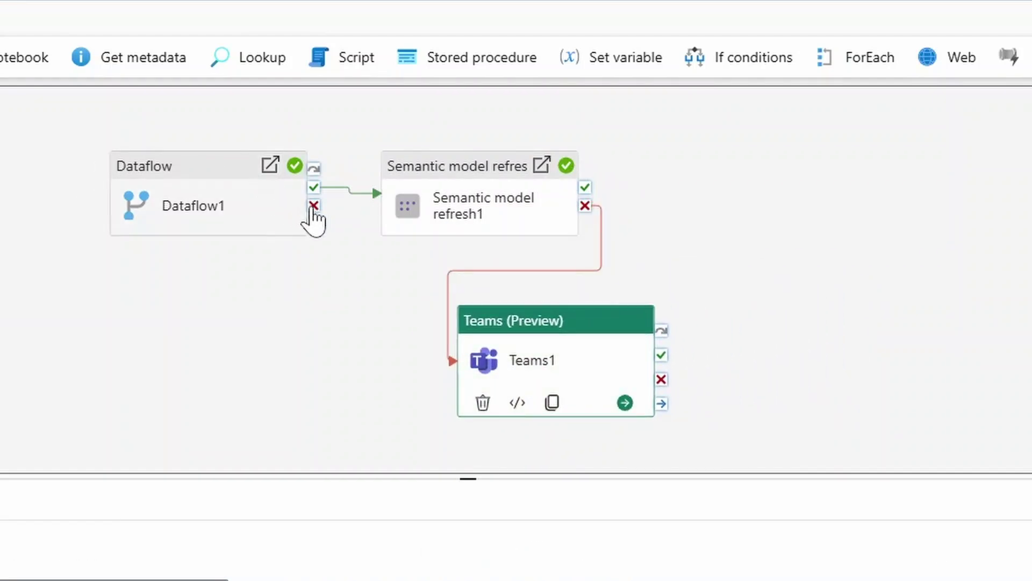
{"action": "left_click_drag", "start_coordinate": [314, 205], "coordinate": [811, 322]}
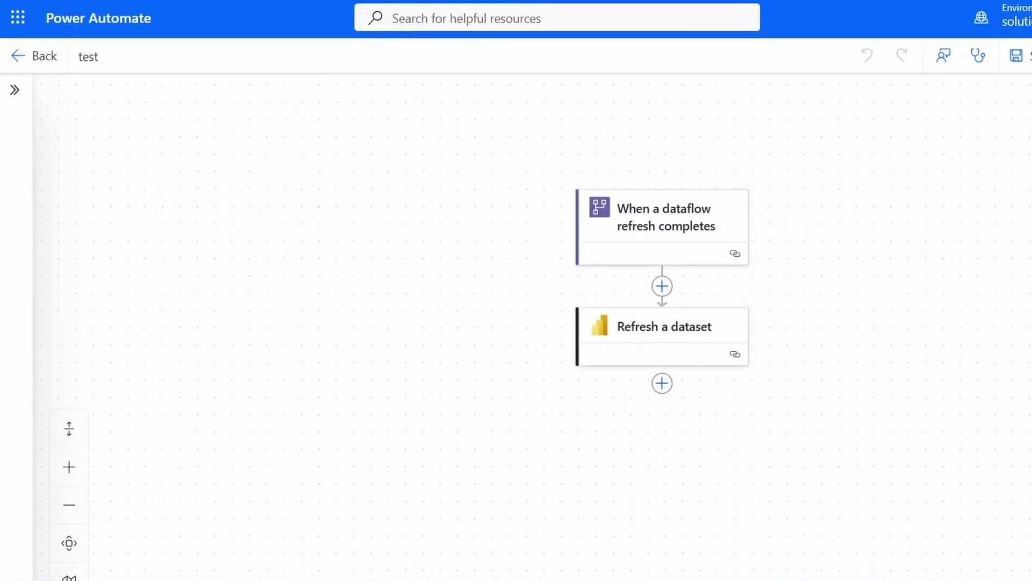
Review the trigger's Fabric Workspace and London Boroughs dataflow settings, then the 'Refresh a dataset' action's parameters
{"action": "left_click", "coordinate": [698, 230]}
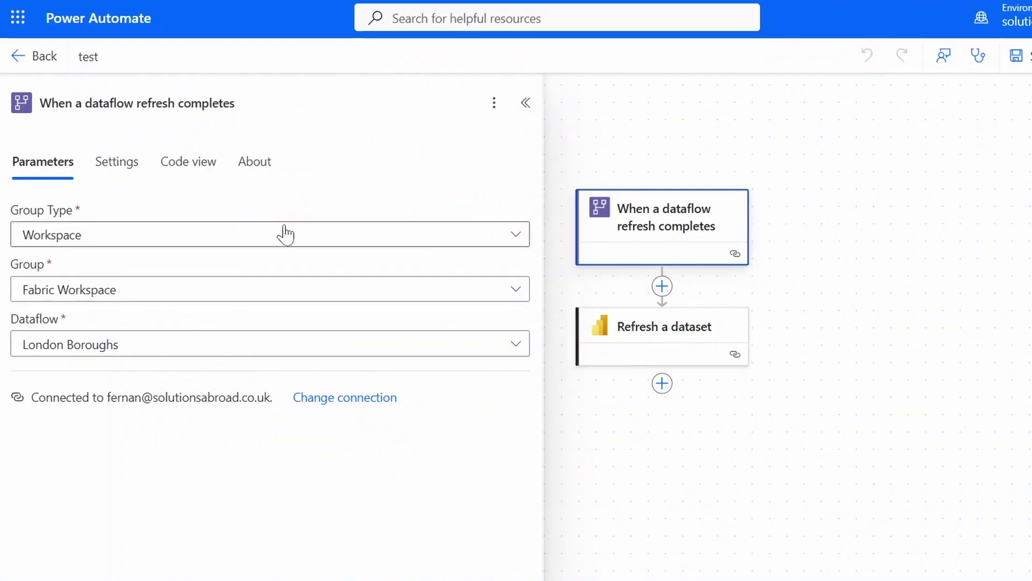
{"action": "left_click", "coordinate": [682, 338]}
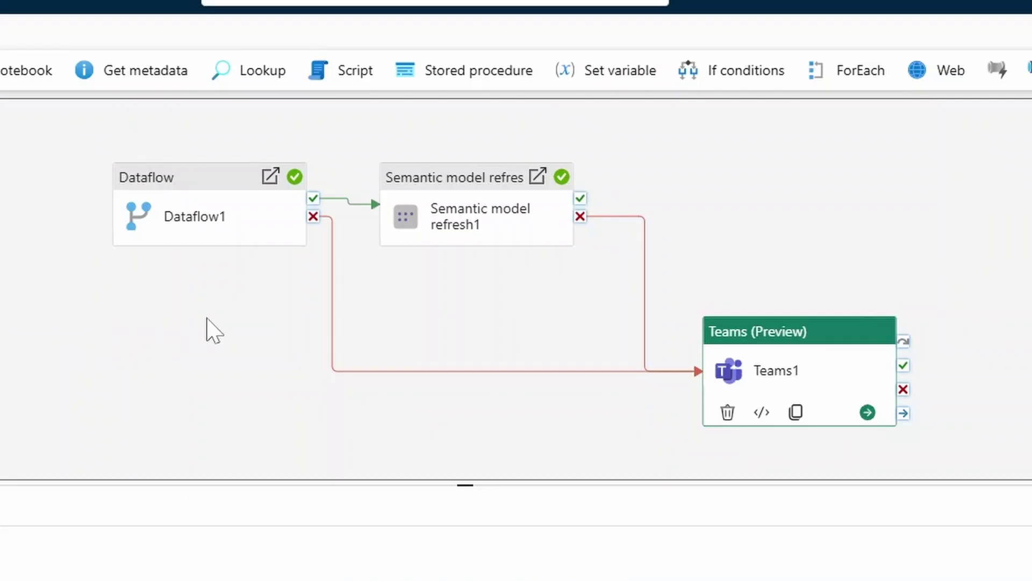
{"action": "mouse_move", "coordinate": [562, 245]}
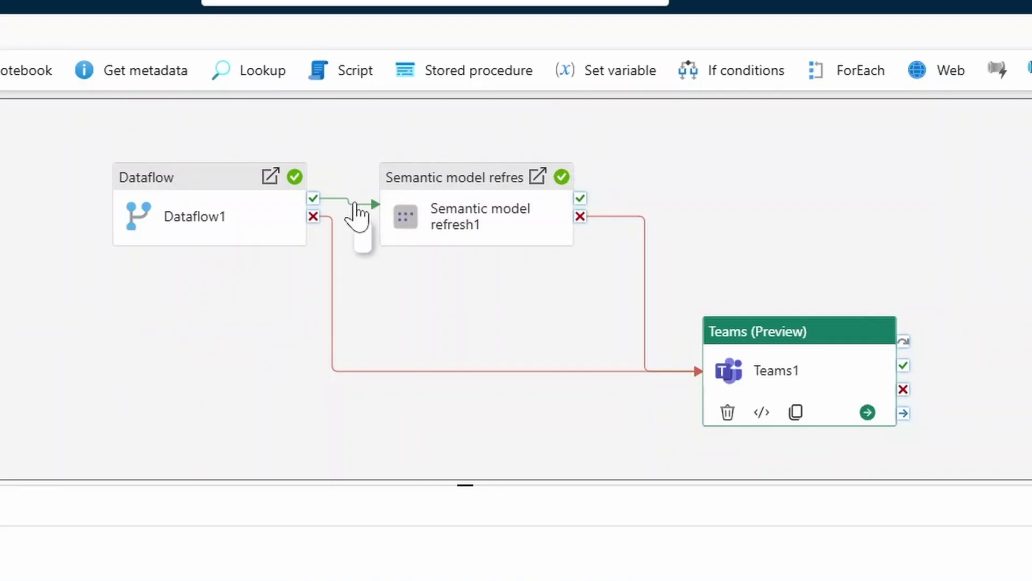